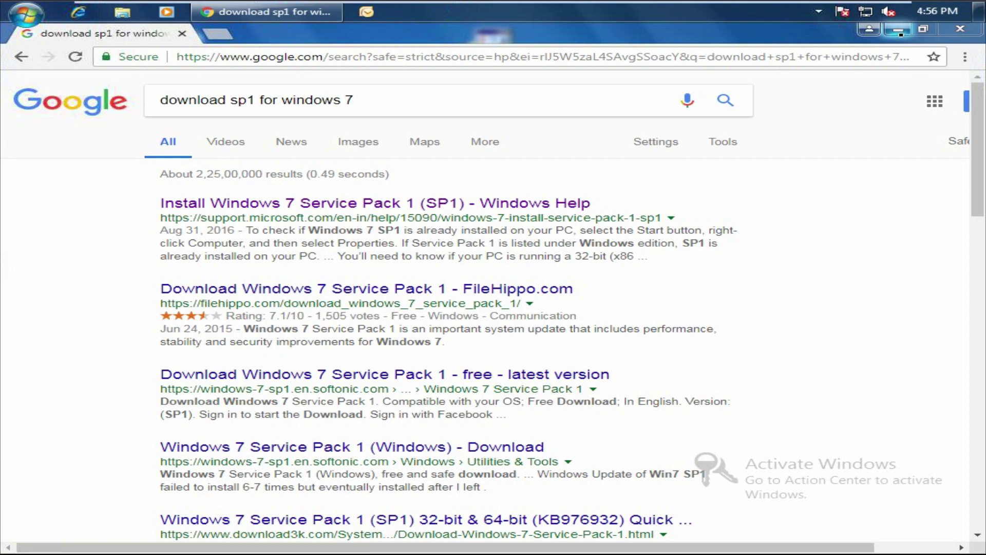
Check the computer's system properties for the Windows edition, installed service pack and system type
left_click(23, 16)
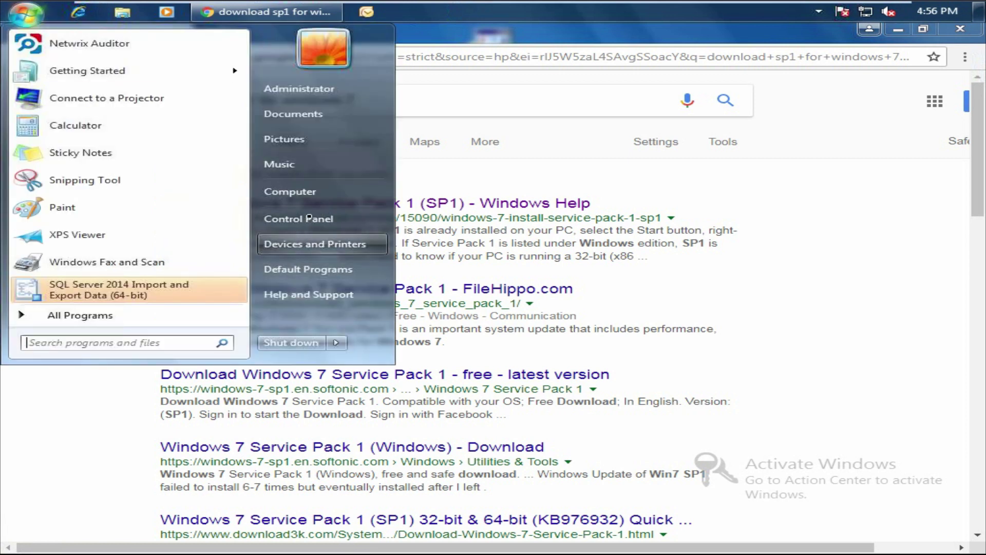
right_click(314, 196)
left_click(411, 318)
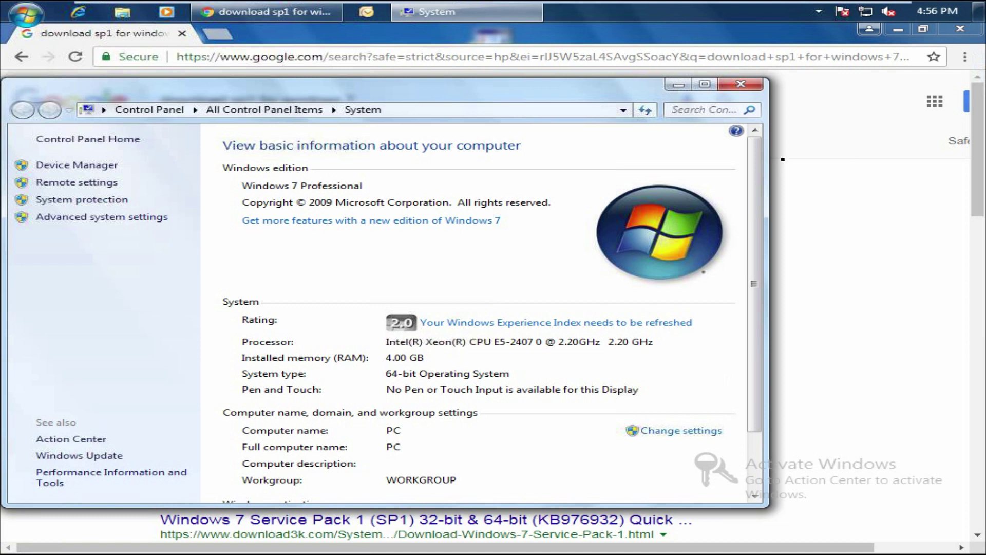
left_click(755, 85)
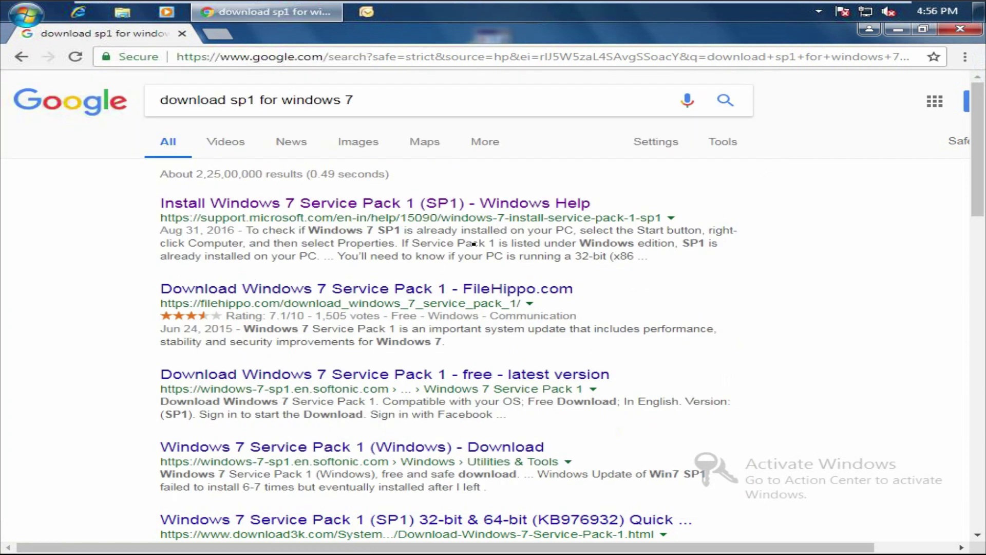
Open the Microsoft support result "Install Windows 7 Service Pack 1 (SP1)" in a new tab and switch to it
right_click(244, 208)
left_click(272, 216)
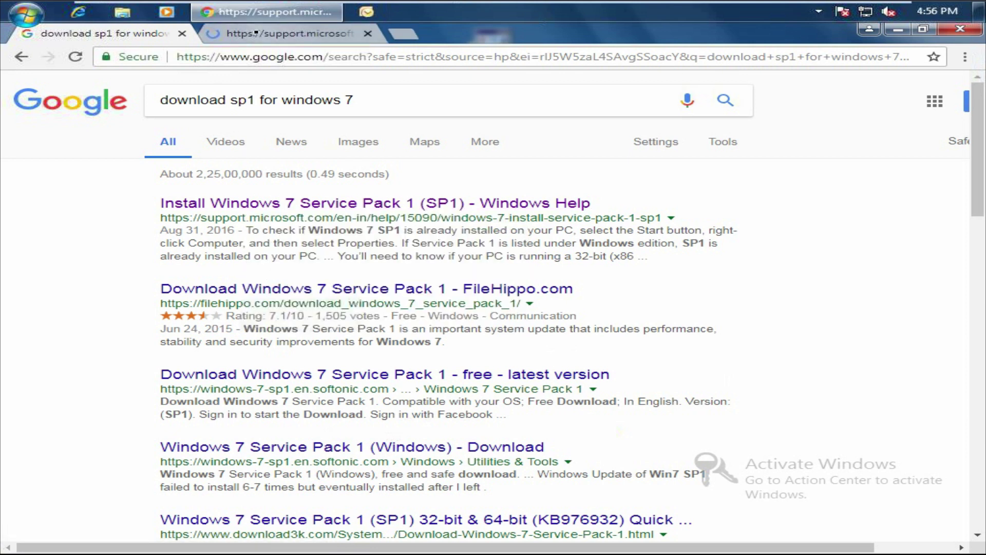
left_click(255, 33)
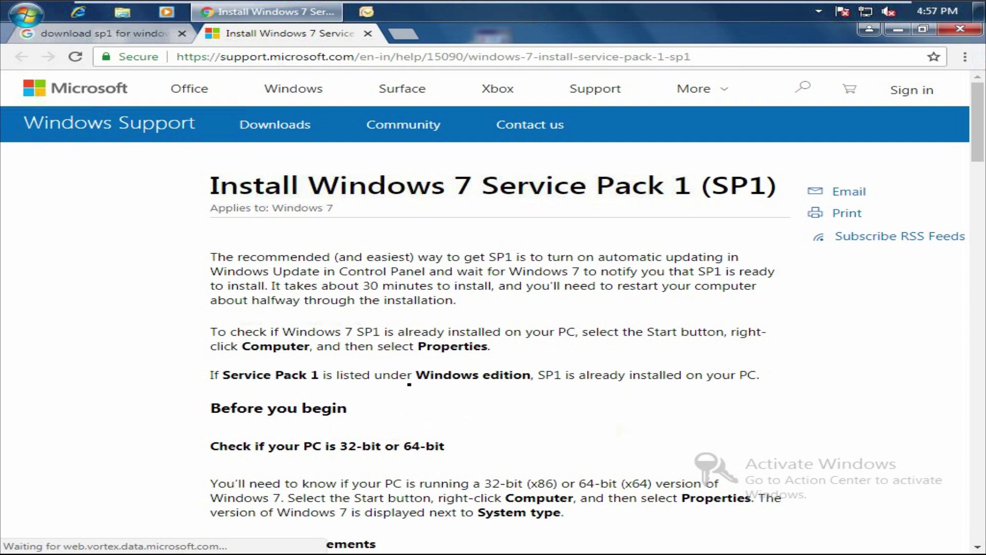
Go to the Windows 7 Service Pack 1 download page linked in the article's Microsoft Download Center section
scroll(409, 385, "down", 7)
scroll(409, 384, "down", 6)
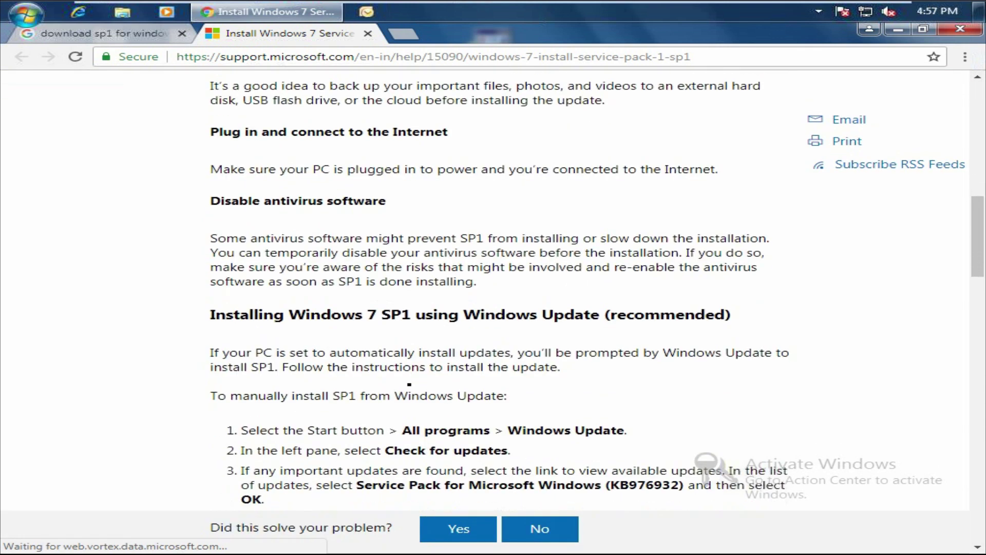
scroll(409, 384, "down", 7)
scroll(410, 384, "down", 4)
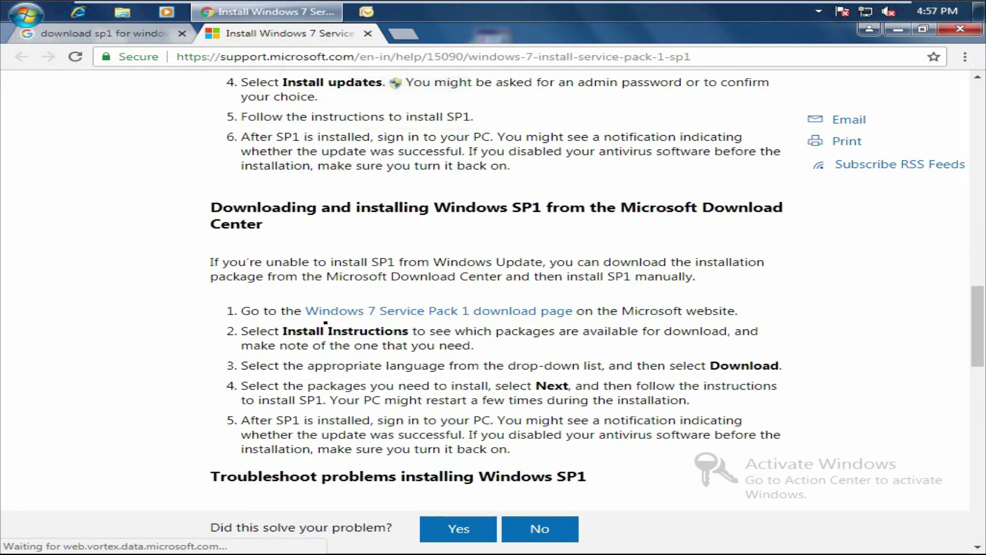
left_click(465, 312)
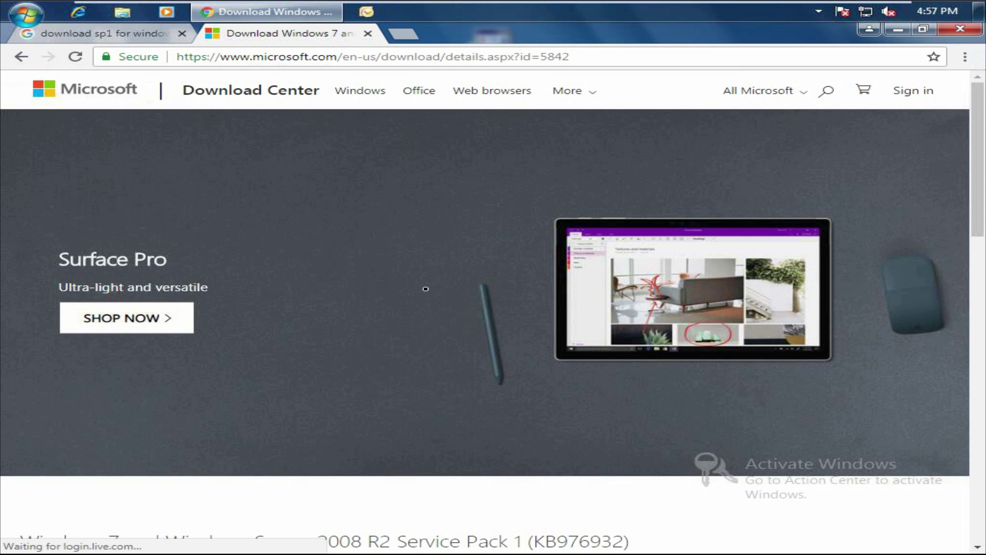
Request the English Service Pack 1 download, choosing only the windows6.1-KB976932-X64.exe package
scroll(318, 334, "down", 6)
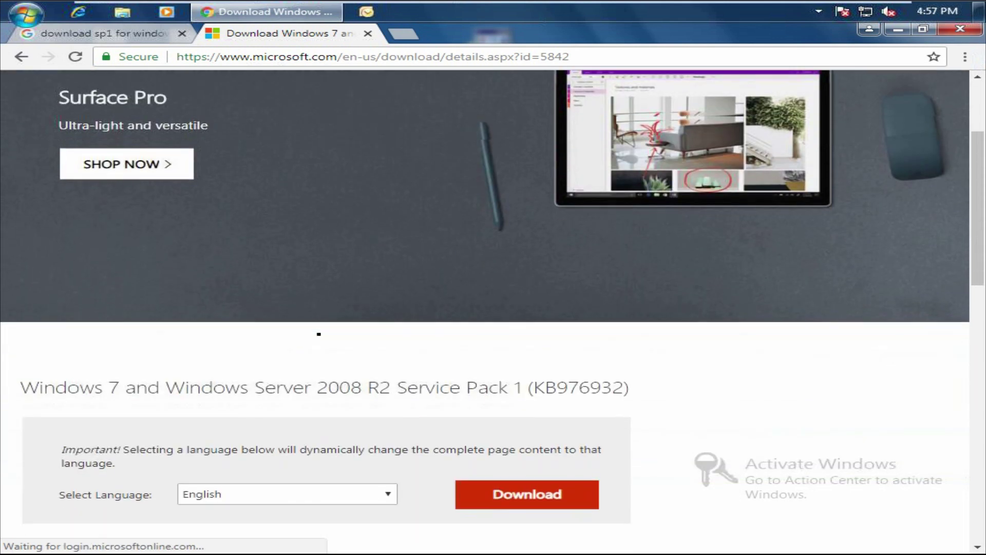
scroll(319, 334, "down", 2)
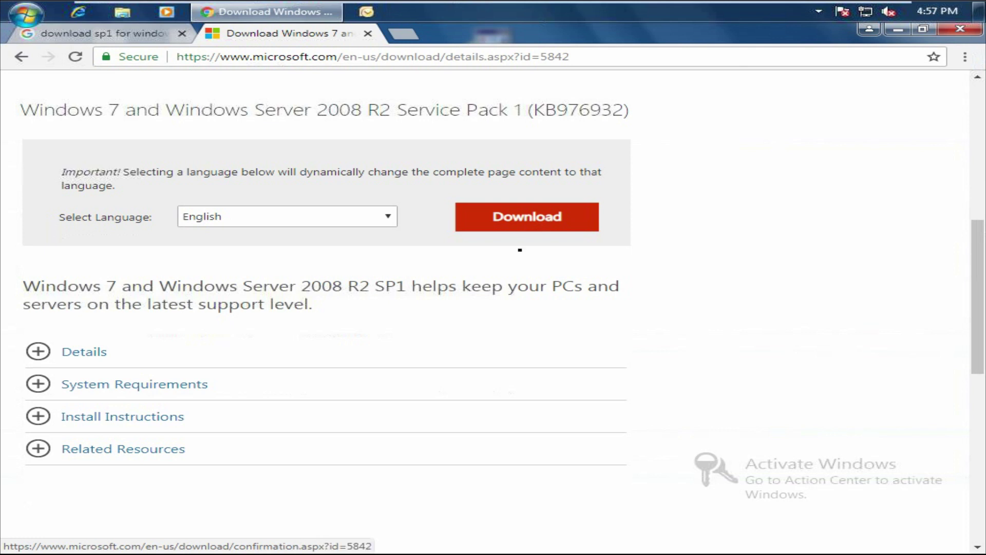
left_click(522, 218)
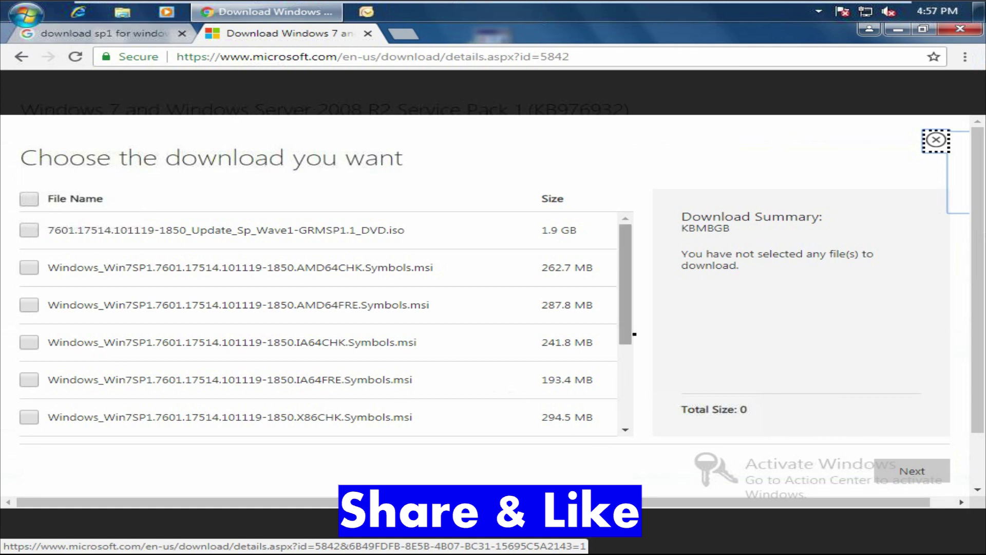
scroll(633, 431, "down", 3)
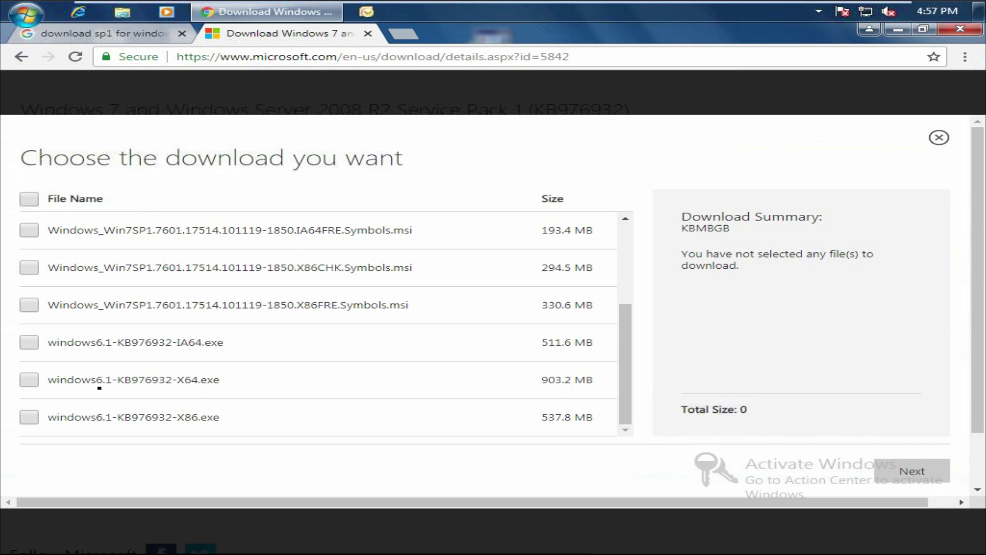
left_click(29, 380)
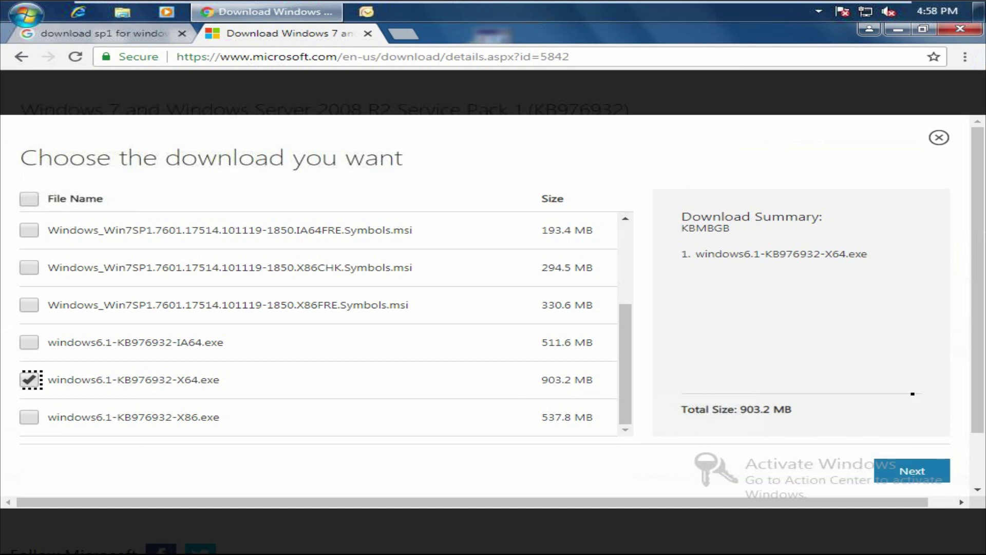
left_click(909, 475)
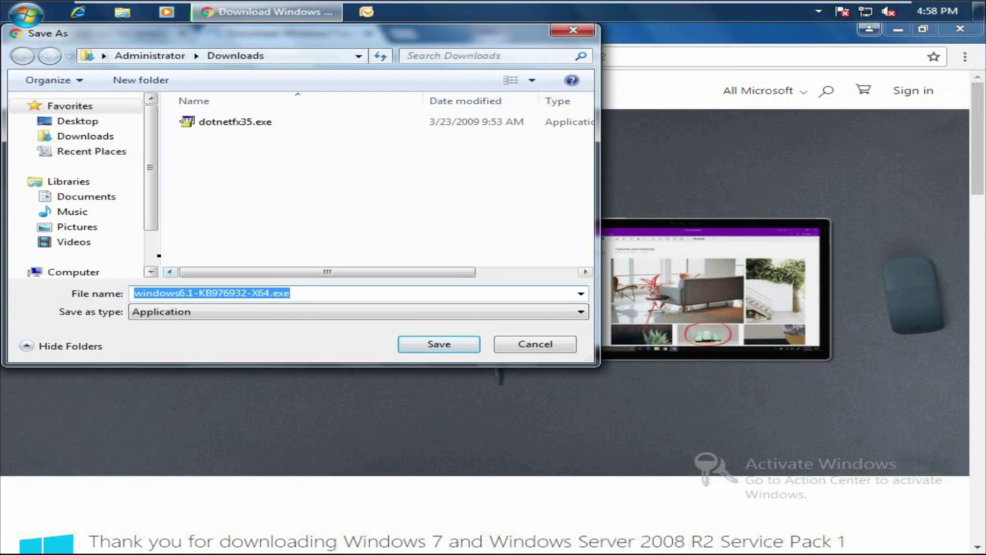
Save windows6.1-KB976932-X64.exe to New Volume (E:) and show the full list of downloads
scroll(103, 231, "down", 1)
left_click(73, 220)
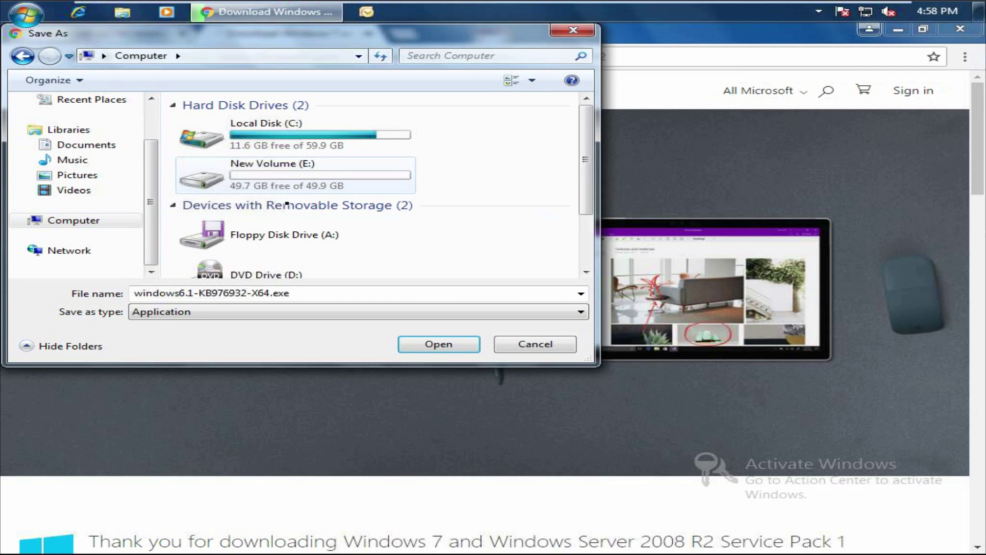
key("Return")
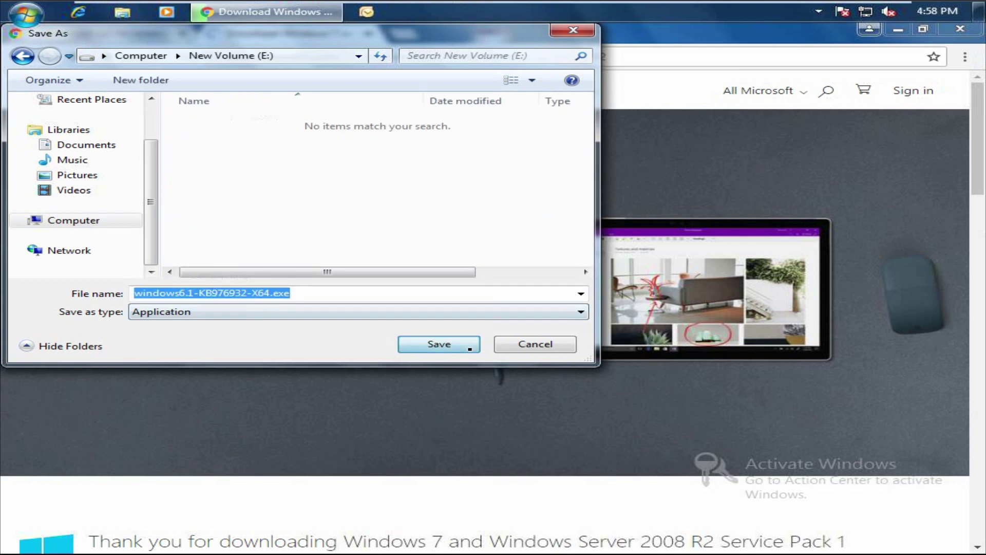
left_click(469, 351)
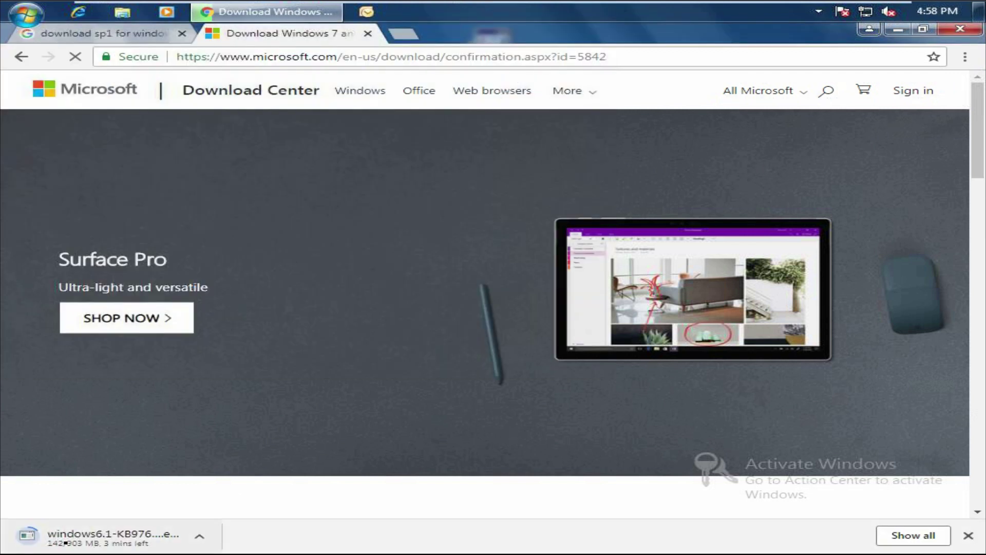
left_click(918, 536)
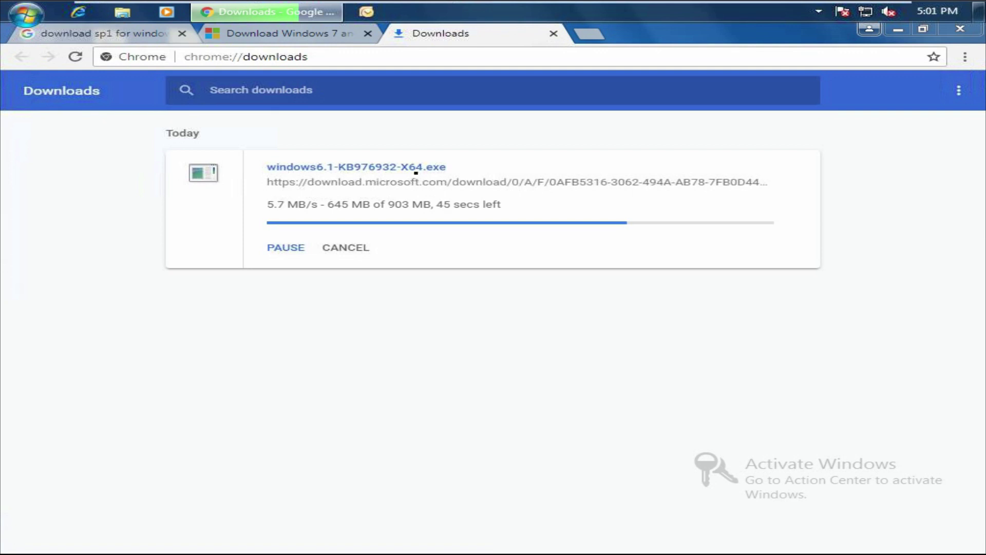
Check the free space on Local Disk (C:) in Windows Explorer, closing the window when done
key("super+e")
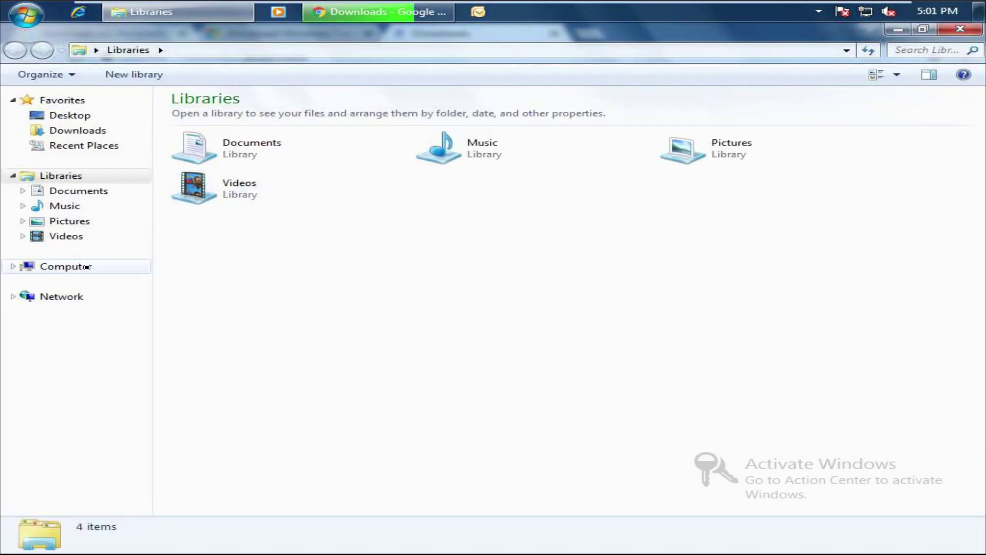
left_click(88, 267)
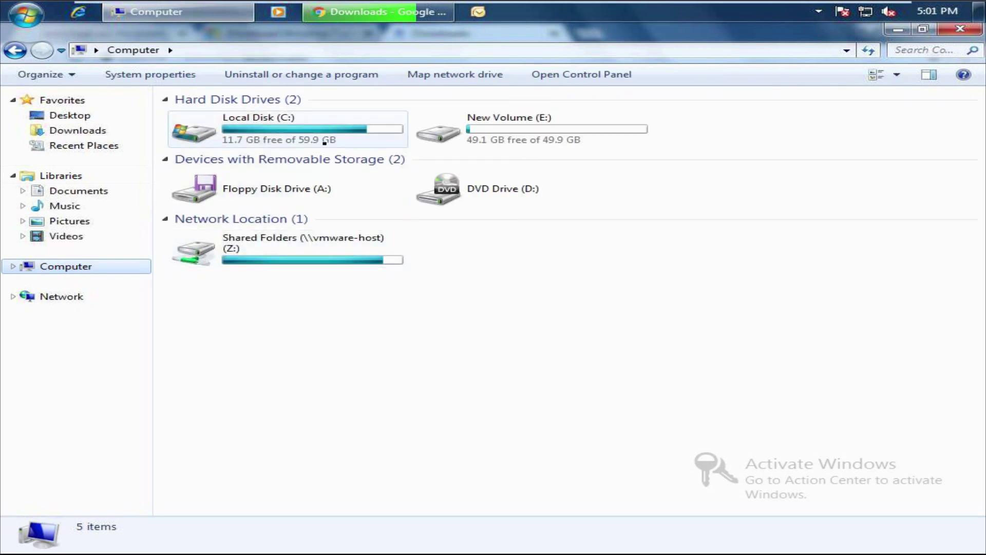
left_click(337, 142)
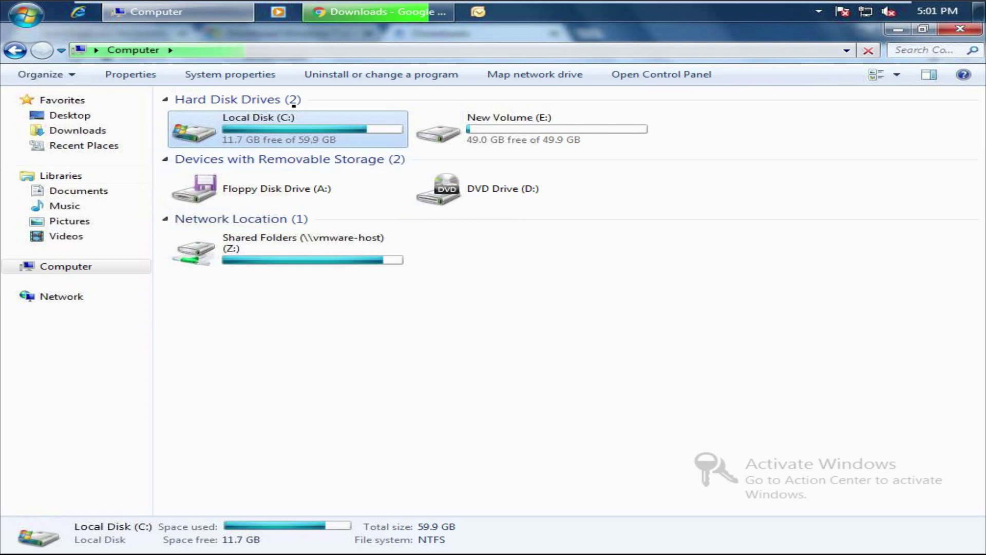
key("alt+F4")
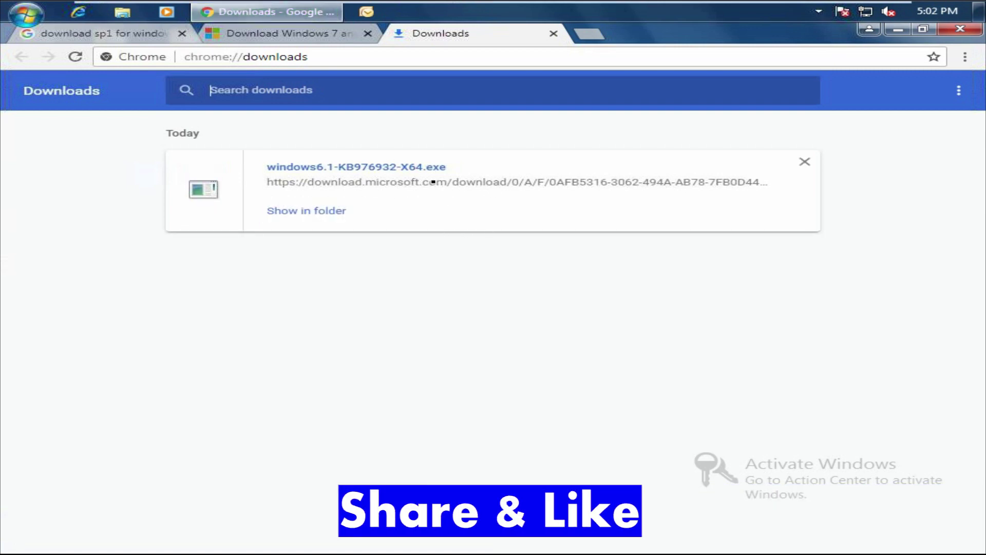
Run the downloaded windows6.1-KB976932-X64.exe and continue past the installer's introduction page
left_click(401, 168)
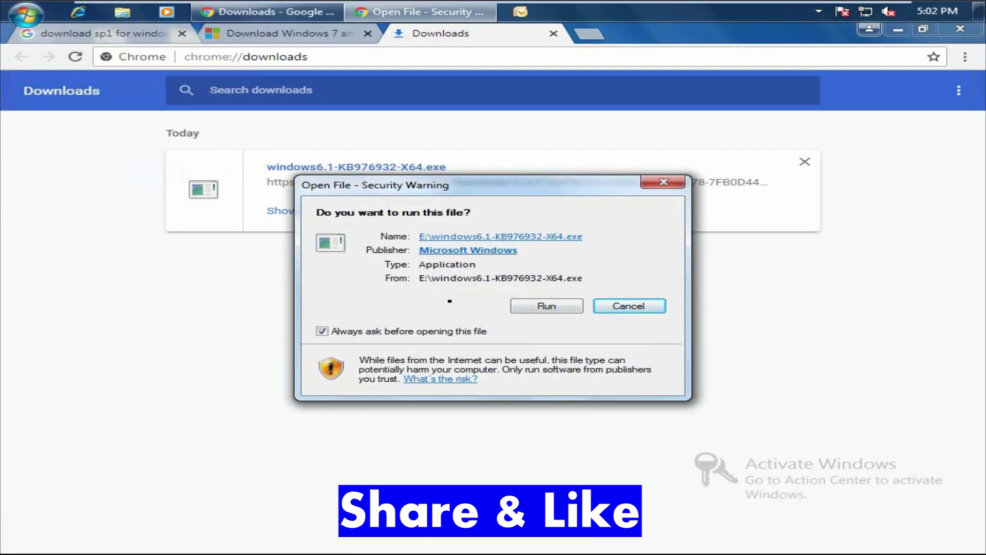
left_click(551, 312)
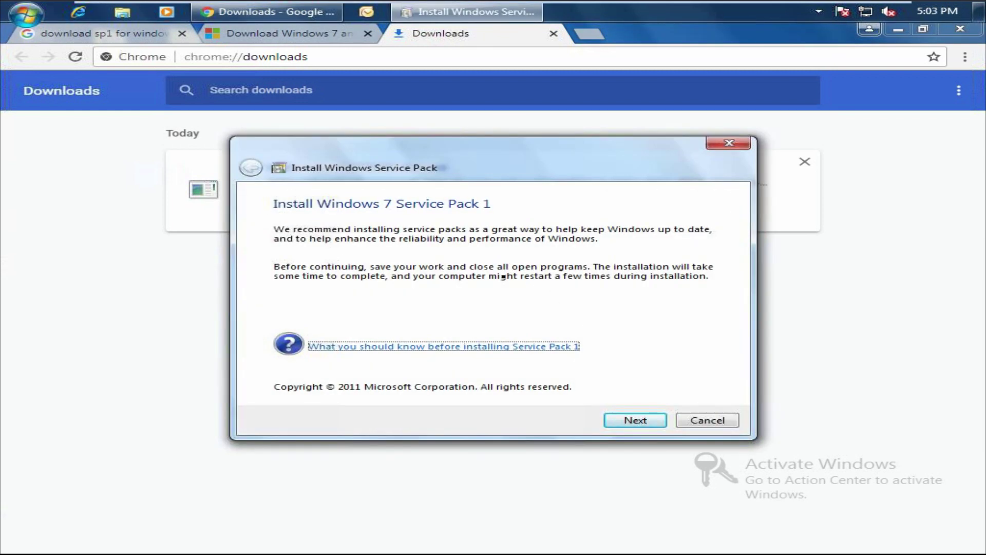
left_click(637, 421)
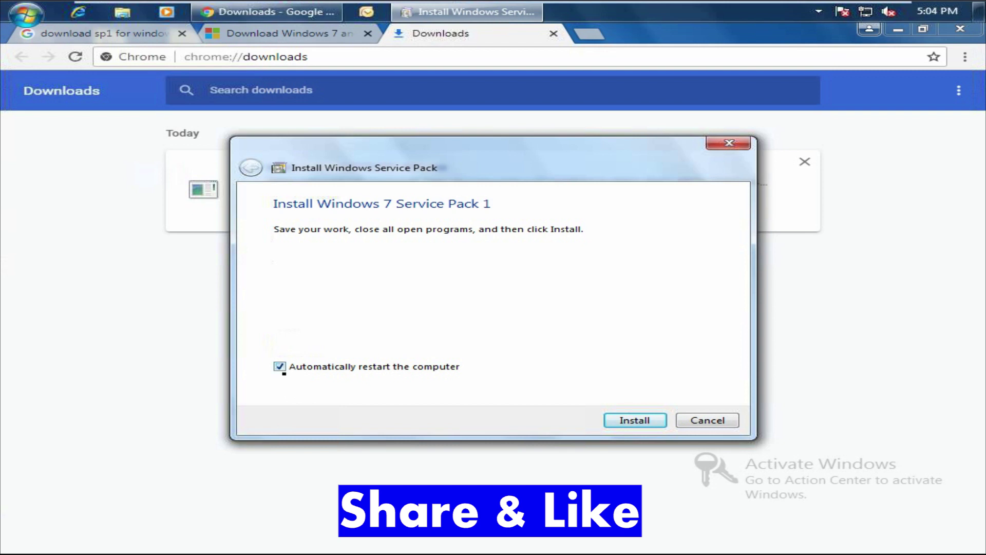
Install Windows 7 Service Pack 1 with automatic restart turned off, and restart the computer from the installer
left_click(282, 369)
left_click(647, 422)
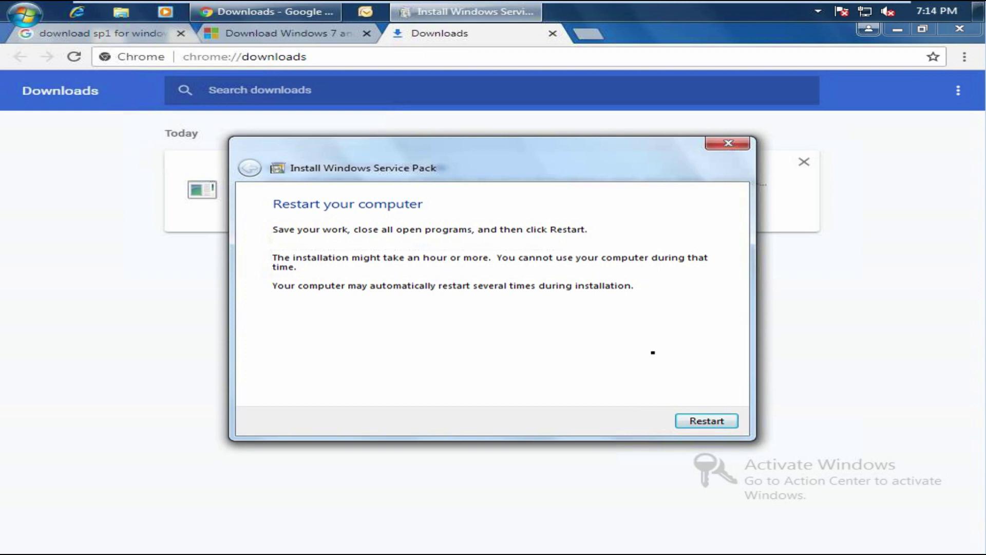
left_click(714, 427)
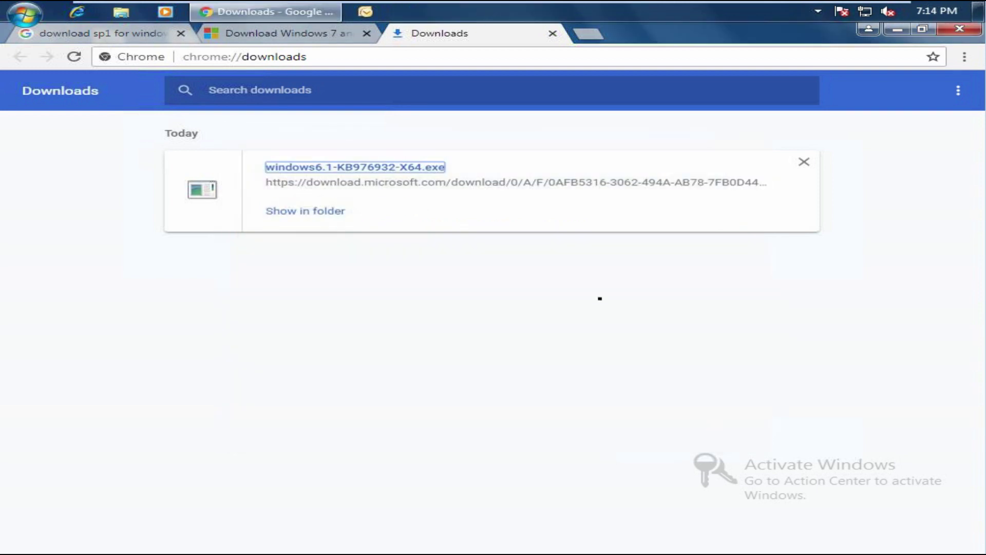